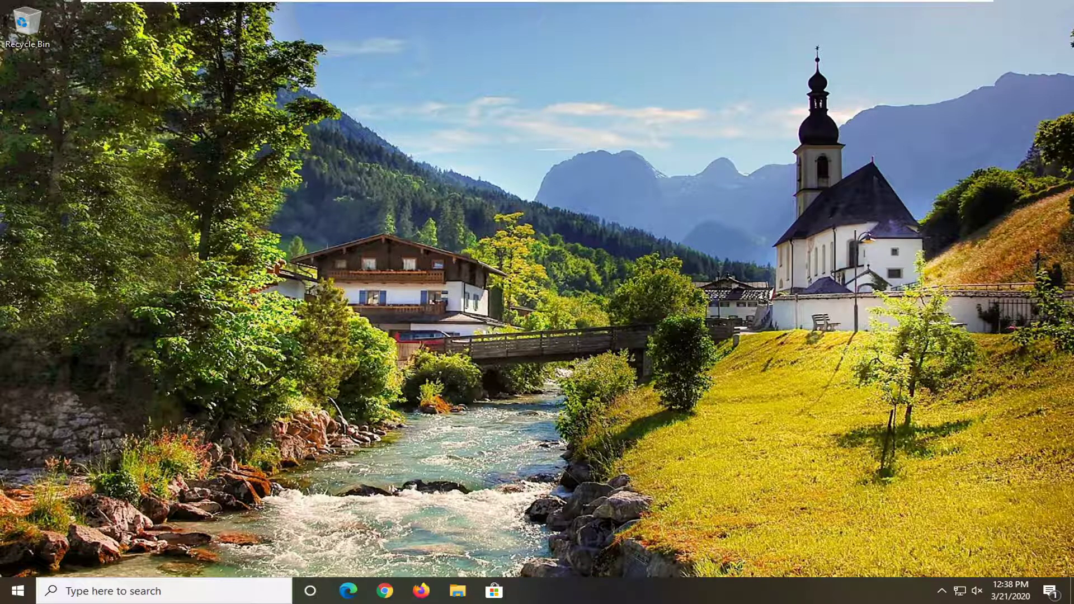
# Step: Launch Command Prompt as administrator from a Start search for 'cmd', approving the UAC prompt
pyautogui.click(18, 591)
pyautogui.write('cmd')
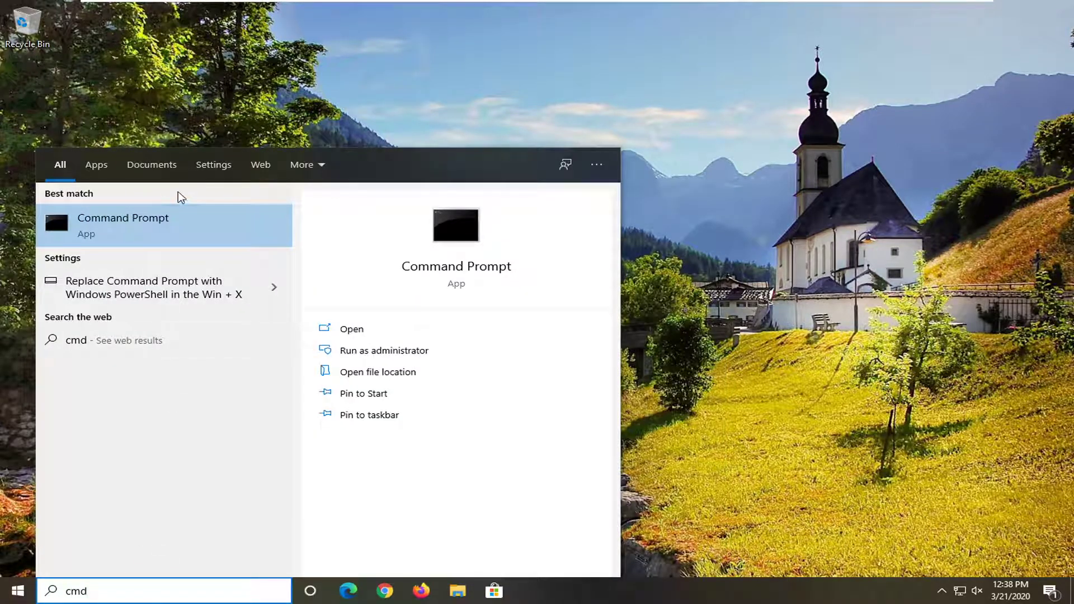
pyautogui.rightClick(126, 219)
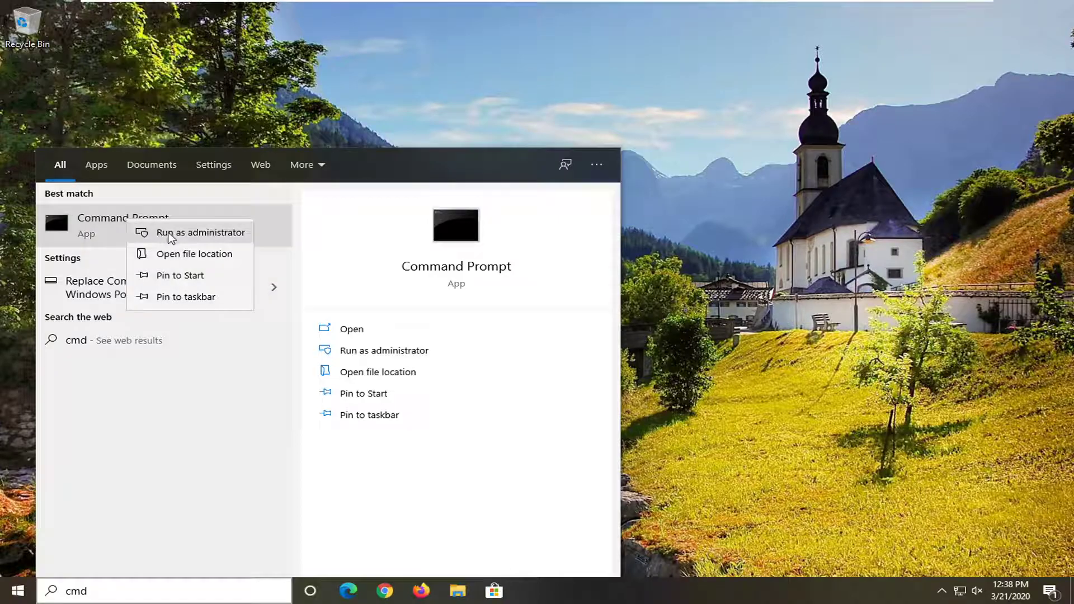
pyautogui.click(193, 234)
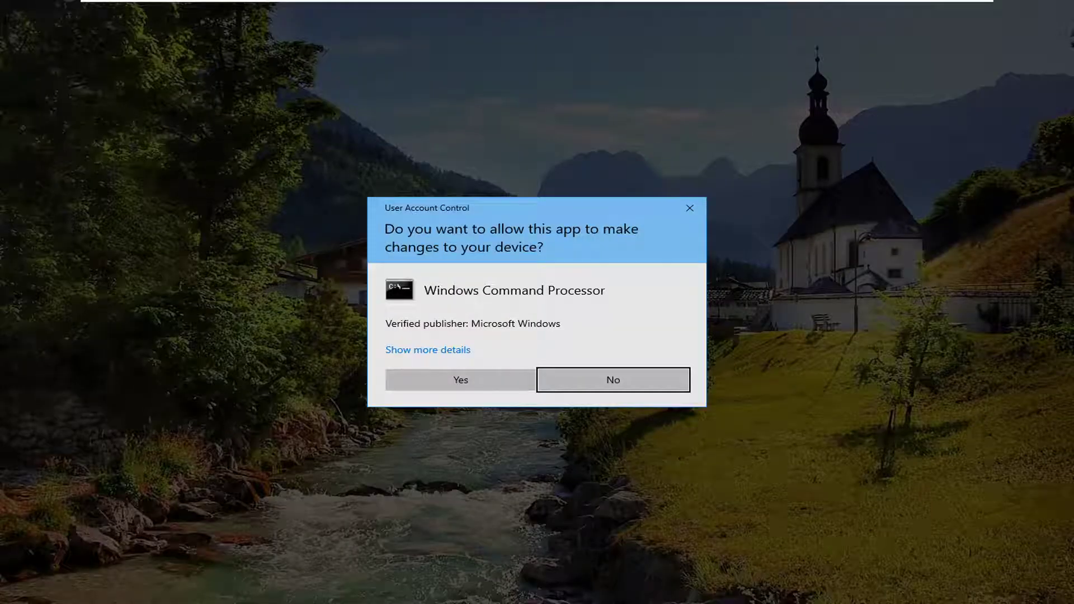
pyautogui.click(495, 383)
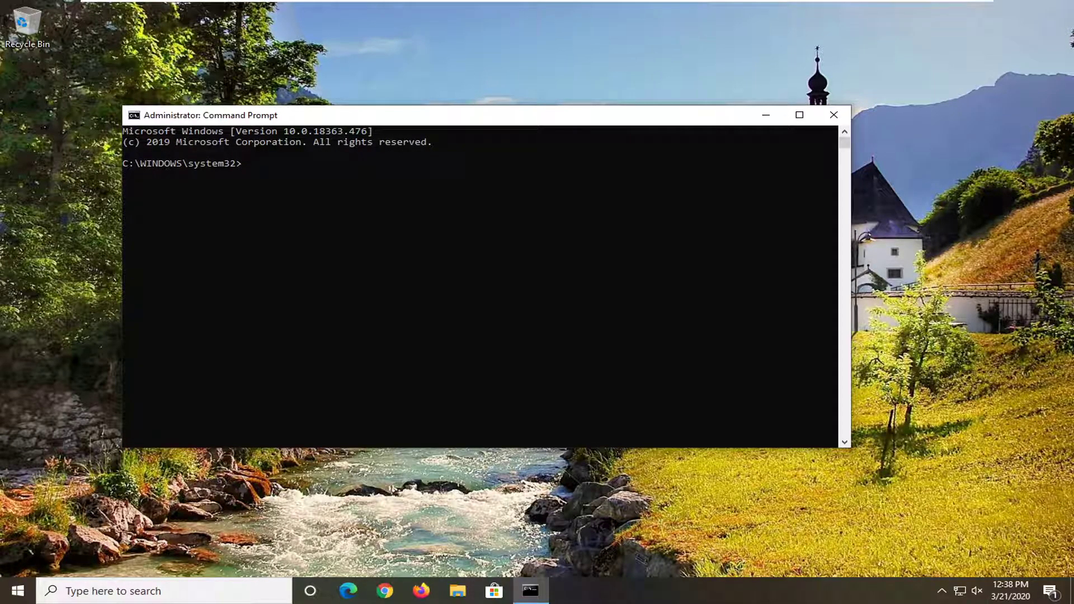
# Step: Run 'netsh winsock reset catalog' in the administrator console
pyautogui.moveTo(435, 123); pyautogui.dragTo(475, 114)
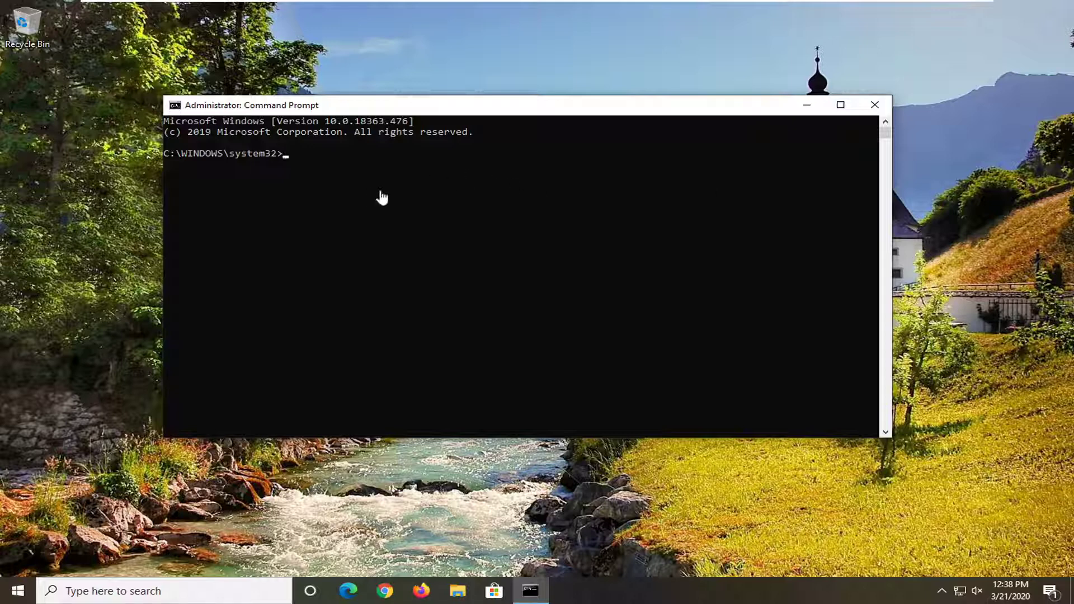
pyautogui.write('netsh winsock reset catalog')
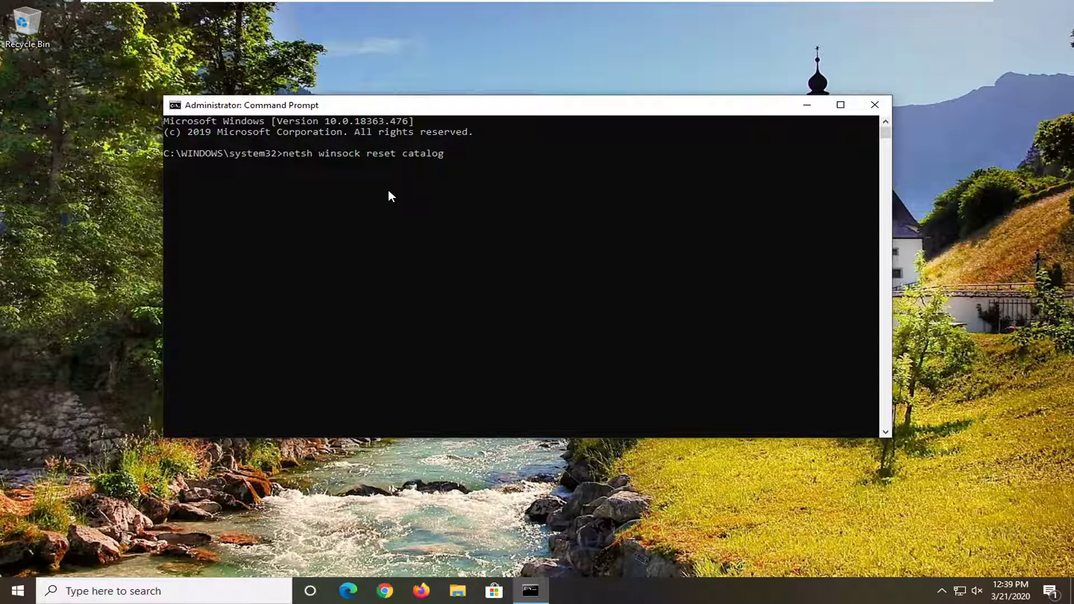
pyautogui.press('Return')
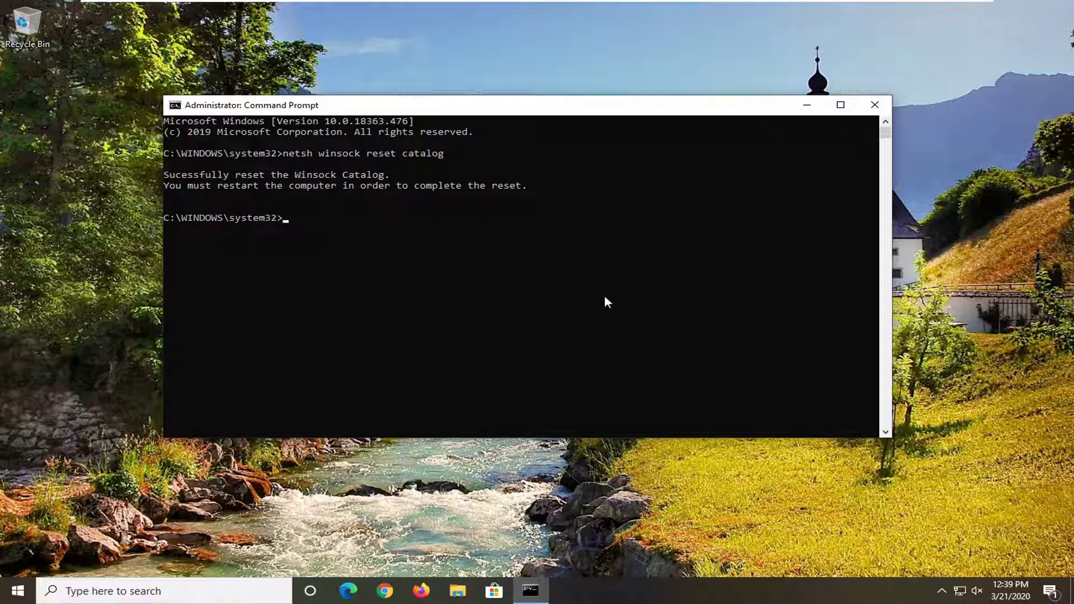
# Step: Run 'netsh int ipv4 reset reset.log', then close the Command Prompt window
pyautogui.write('ne')
pyautogui.write('tsh int ipv4 reset reset.log')
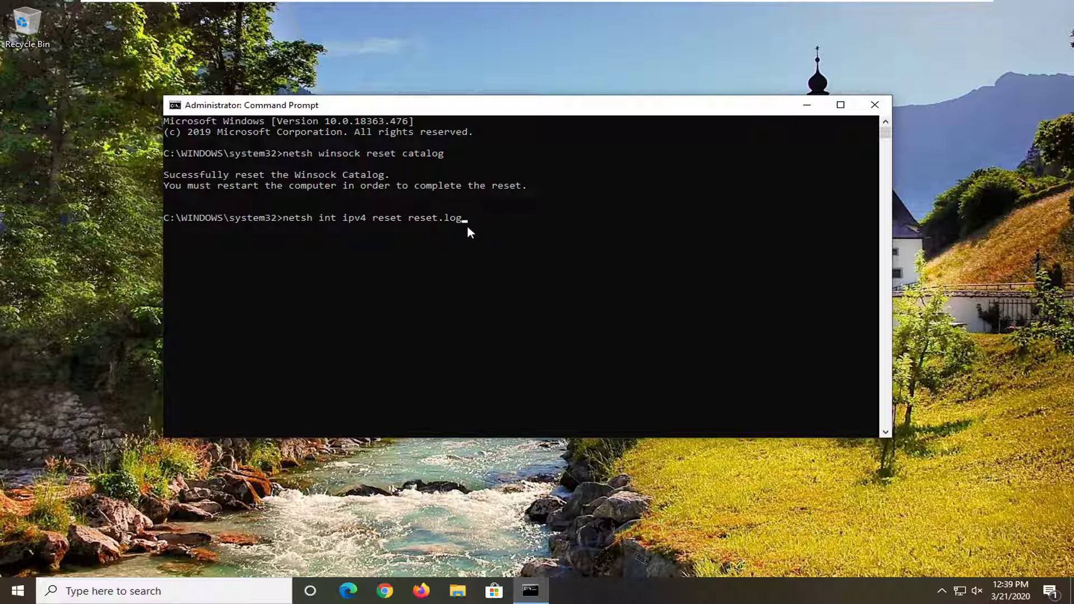
pyautogui.press('Return')
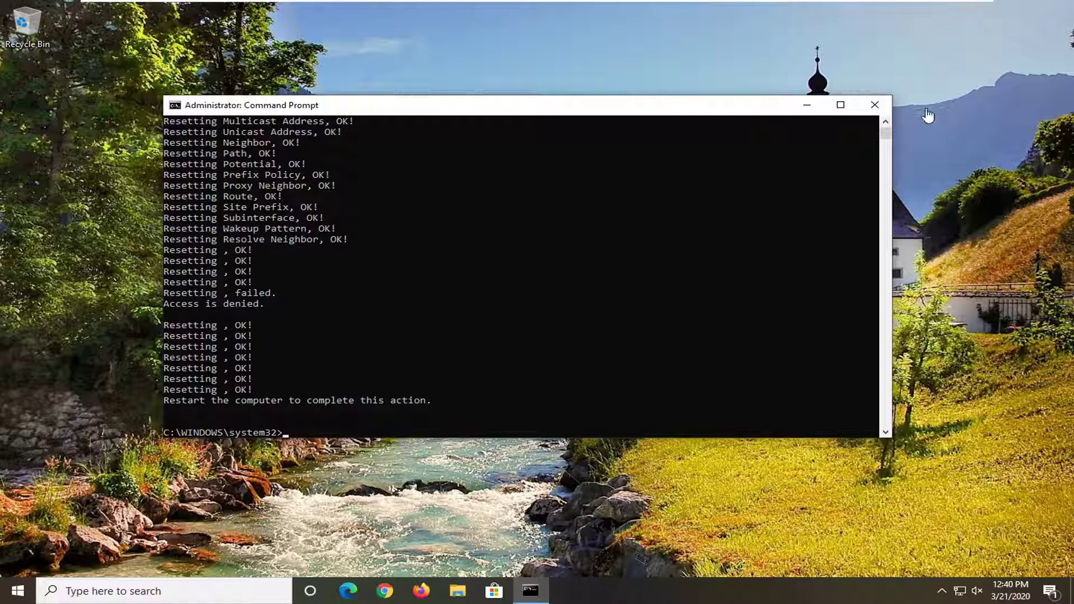
pyautogui.click(874, 104)
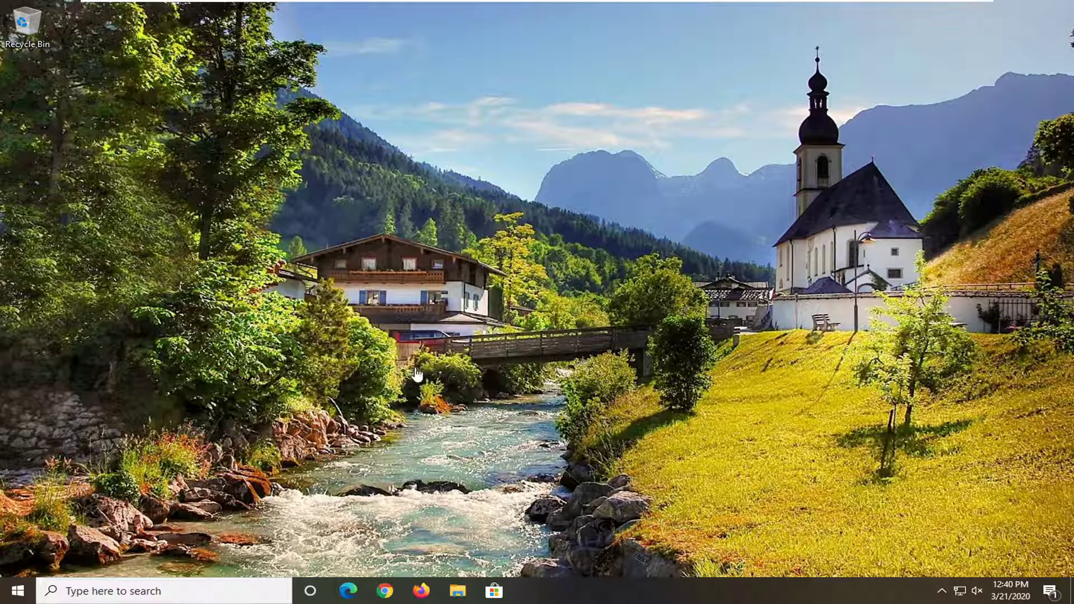
# Step: Open Device Manager from a Start search for 'device manager' and centre its window
pyautogui.click(15, 594)
pyautogui.write('device manager')
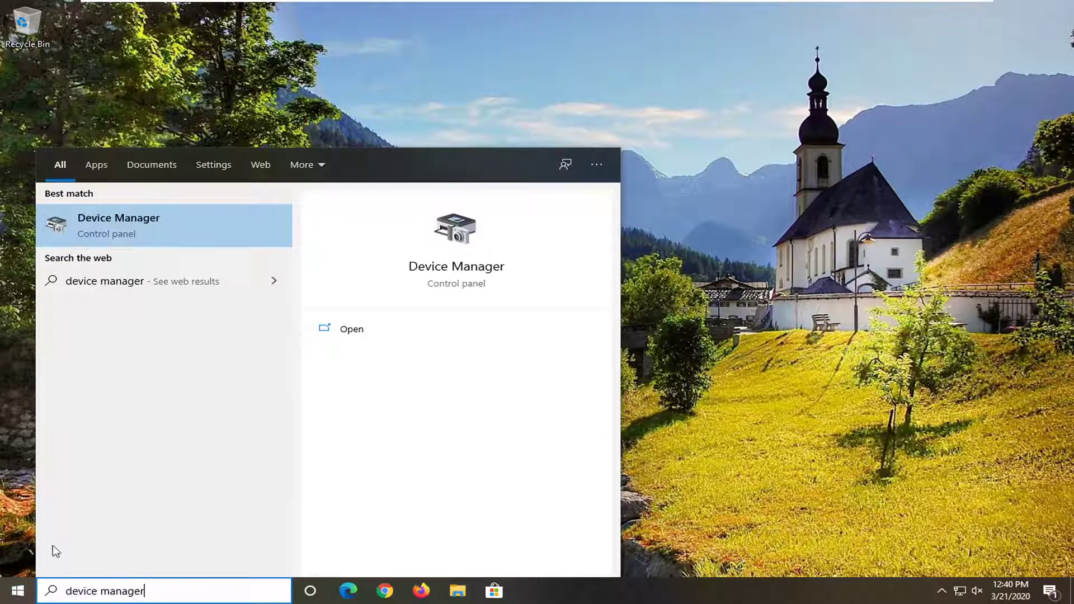
pyautogui.click(124, 226)
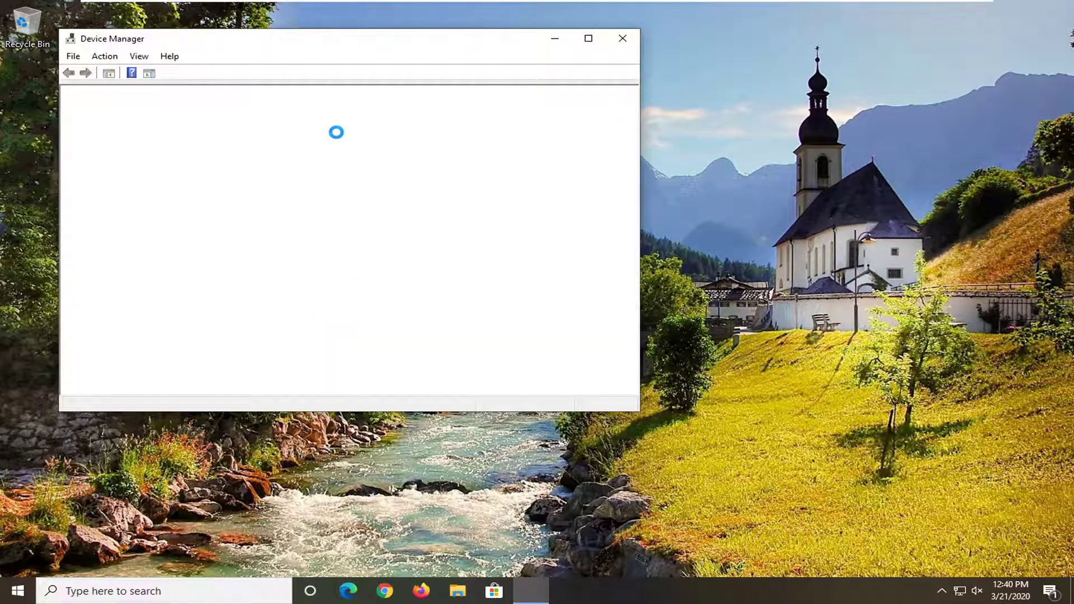
pyautogui.moveTo(346, 44); pyautogui.dragTo(526, 68)
# Step: Uninstall the Intel(R) 82574L Gigabit Network Connection adapter, then close Device Manager
pyautogui.click(316, 261)
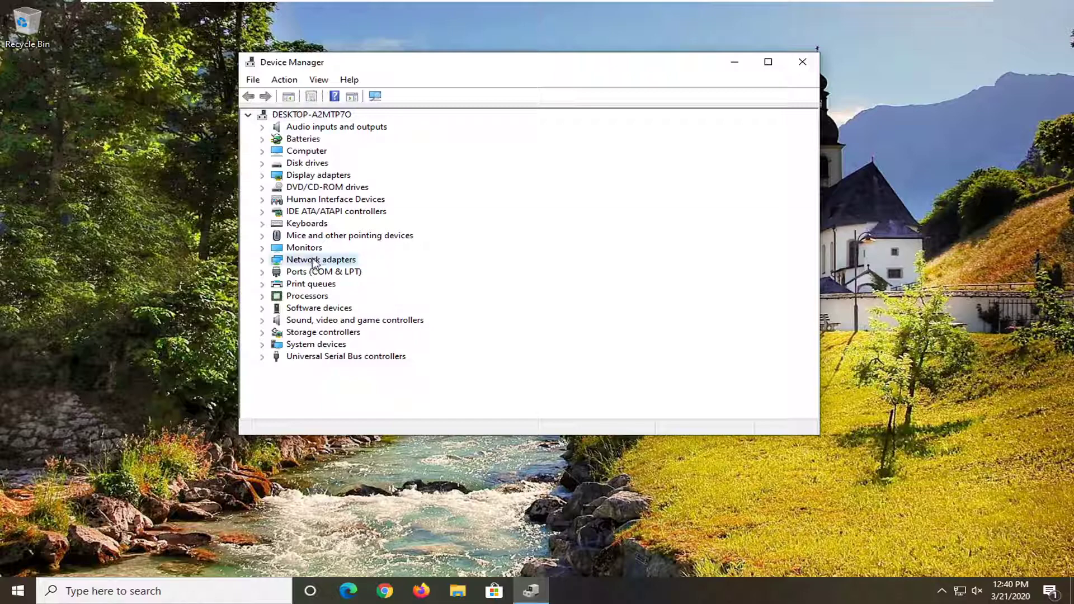
pyautogui.doubleClick(312, 261)
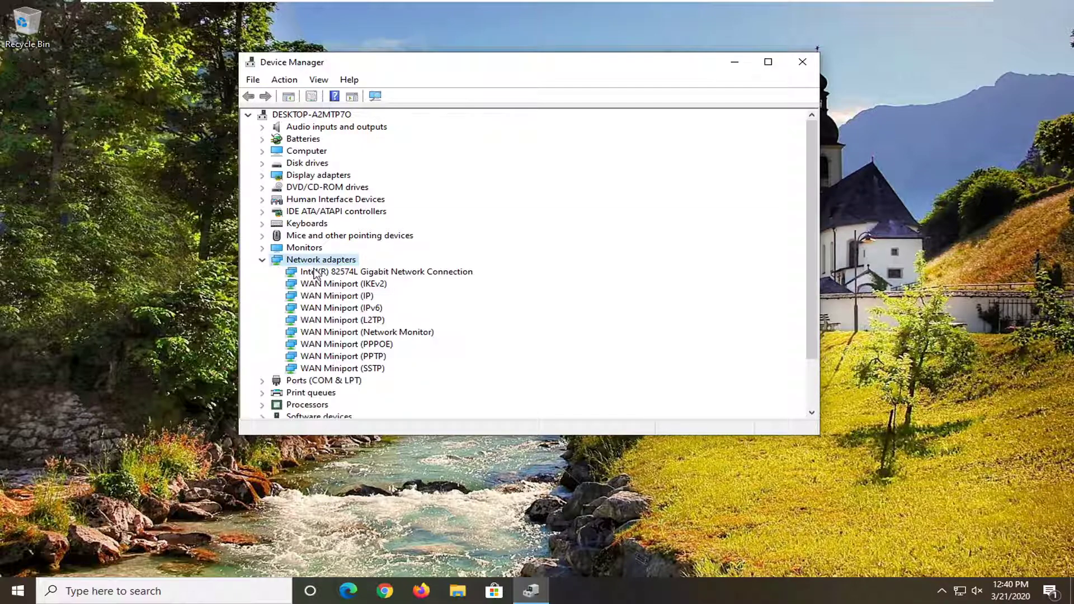
pyautogui.click(353, 273)
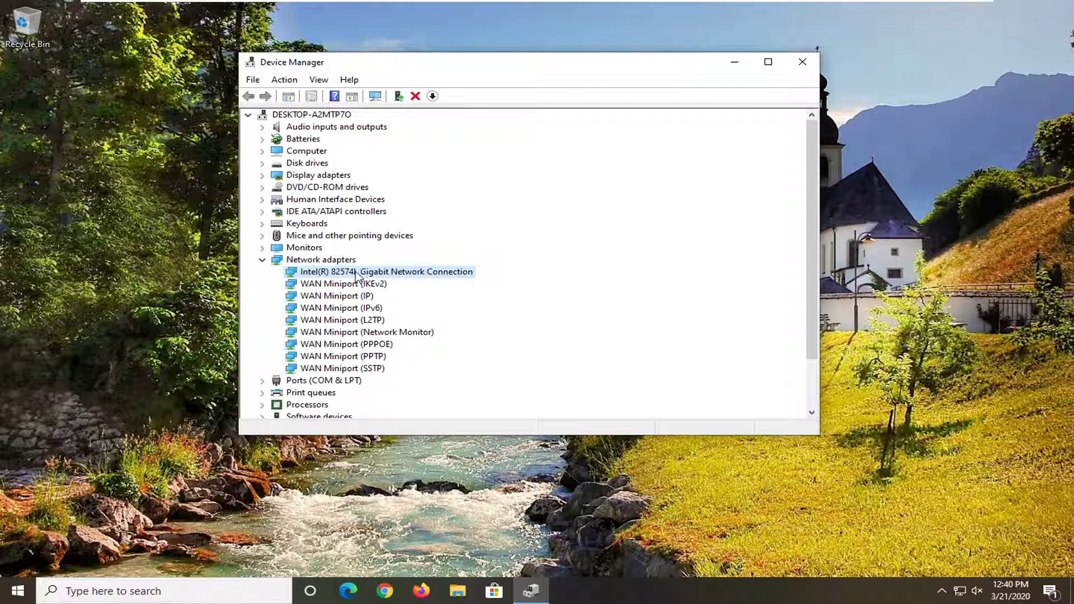
pyautogui.rightClick(356, 275)
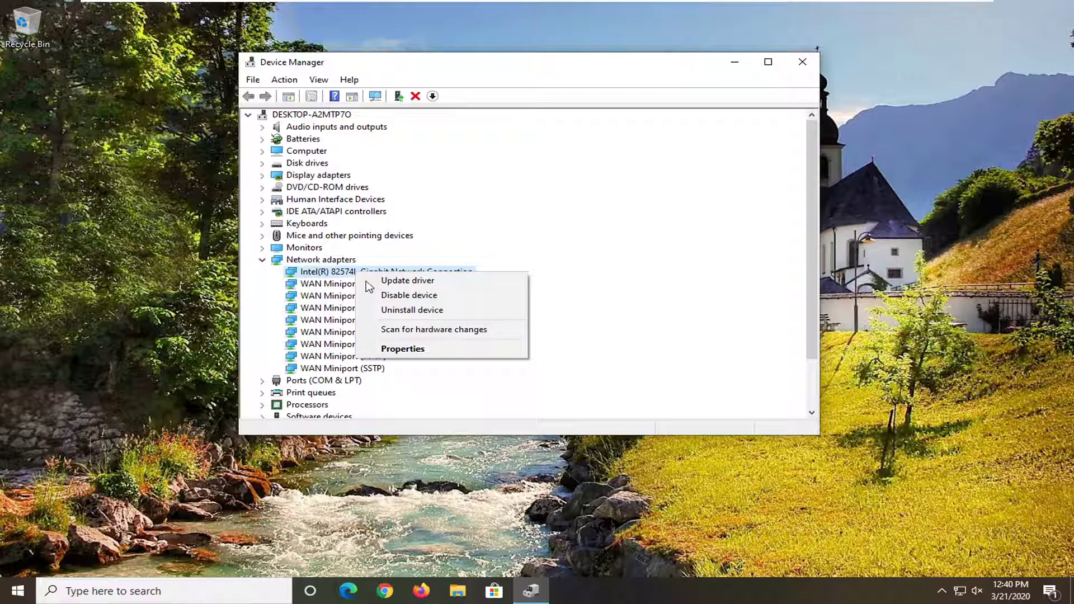
pyautogui.click(410, 309)
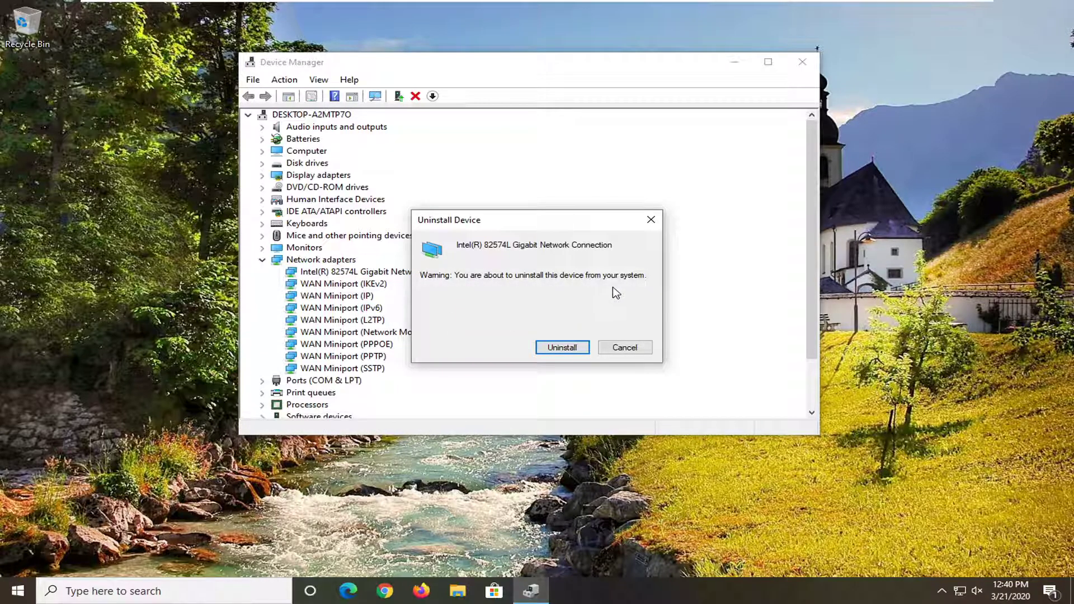
pyautogui.click(560, 350)
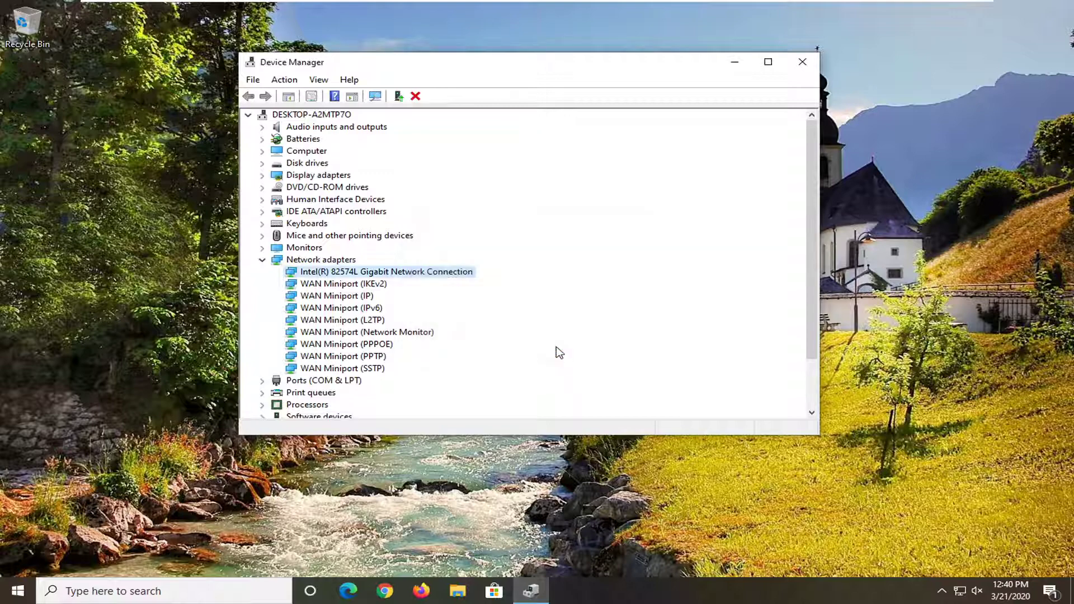
pyautogui.click(262, 259)
pyautogui.click(810, 64)
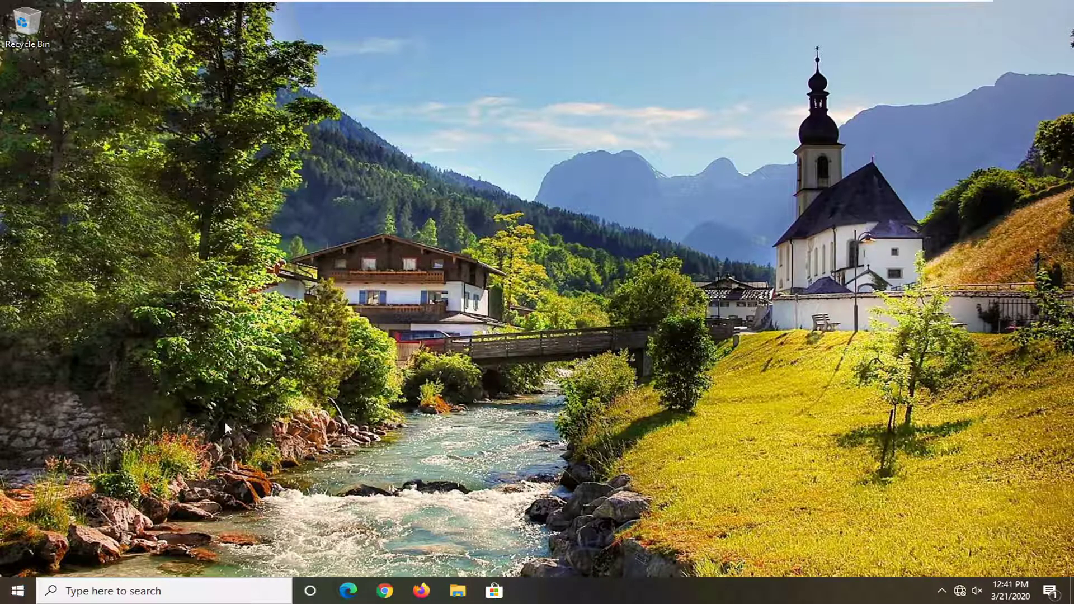
# Step: Search Start for 'network reset' and open the Network reset page in Settings
pyautogui.click(8, 600)
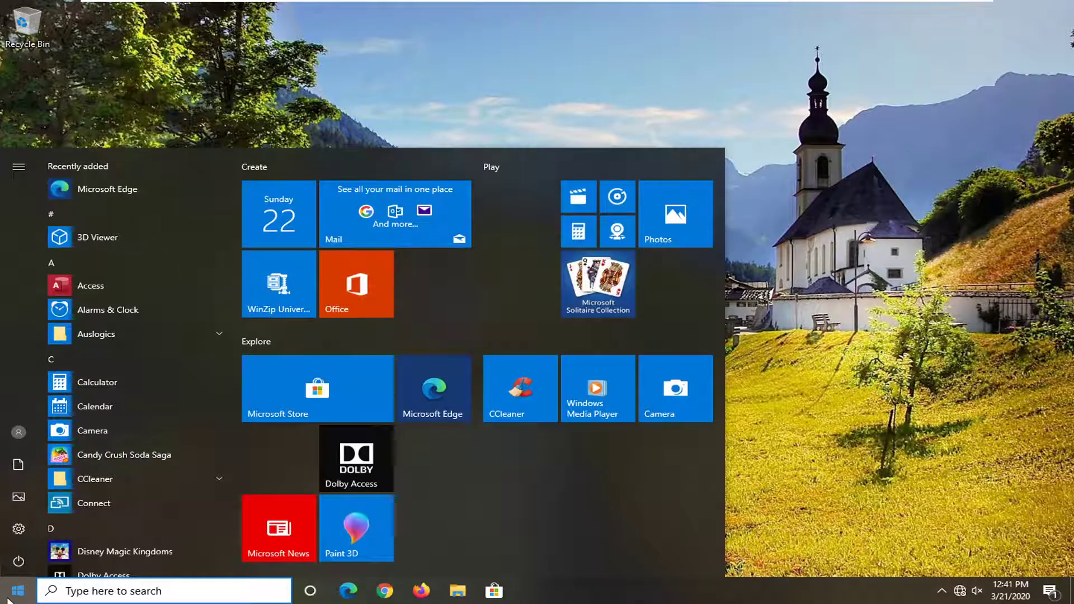
pyautogui.write('reset network')
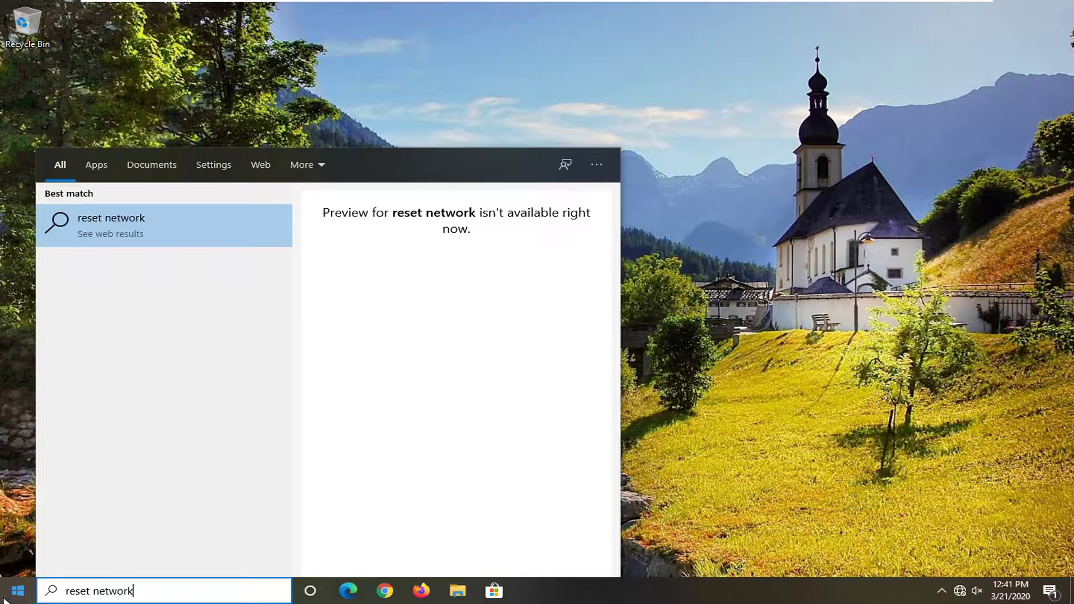
pyautogui.hotkey('ctrl', 'a')
pyautogui.write('rese')
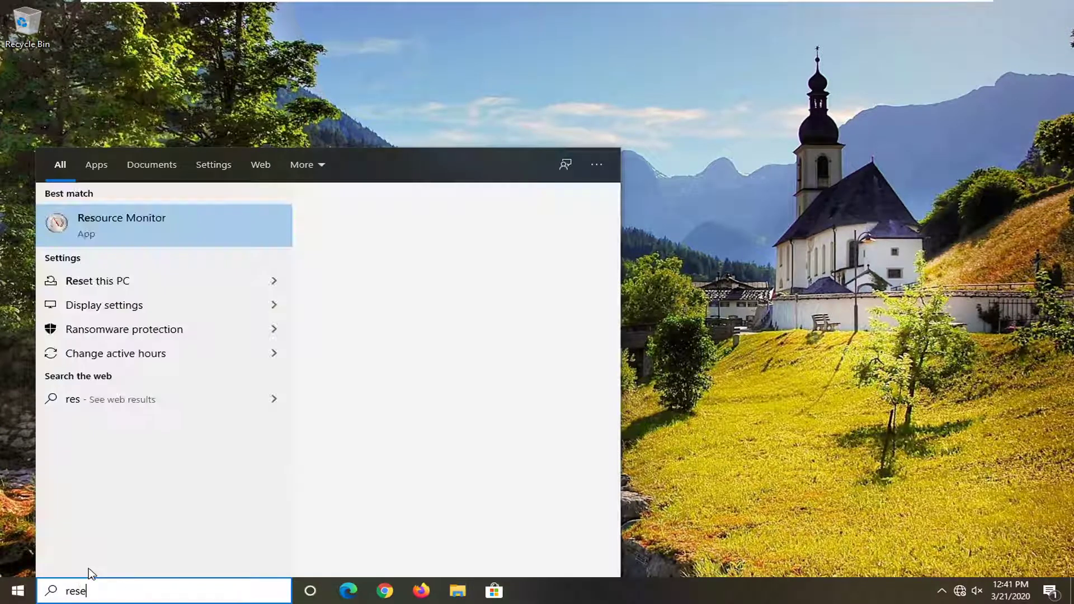
pyautogui.write('t')
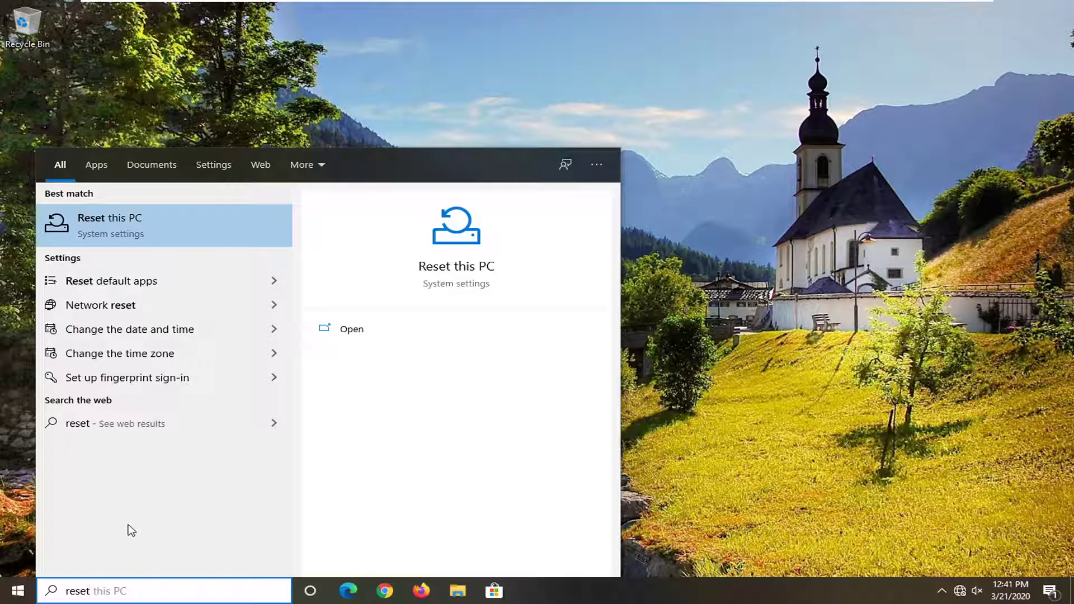
pyautogui.hotkey('ctrl', 'a')
pyautogui.press('BackSpace')
pyautogui.write('network')
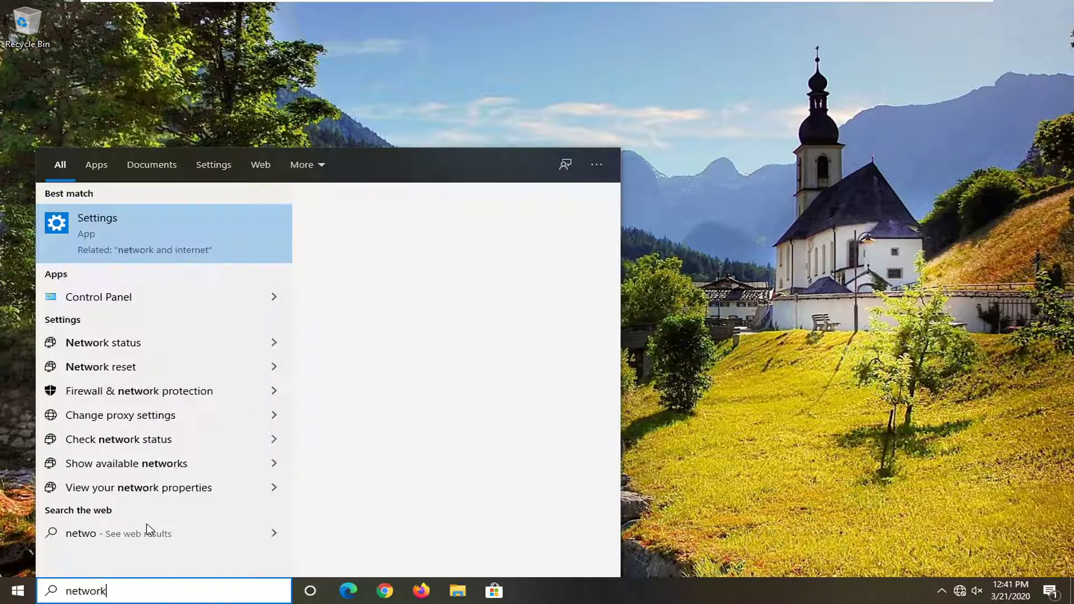
pyautogui.write(' reset')
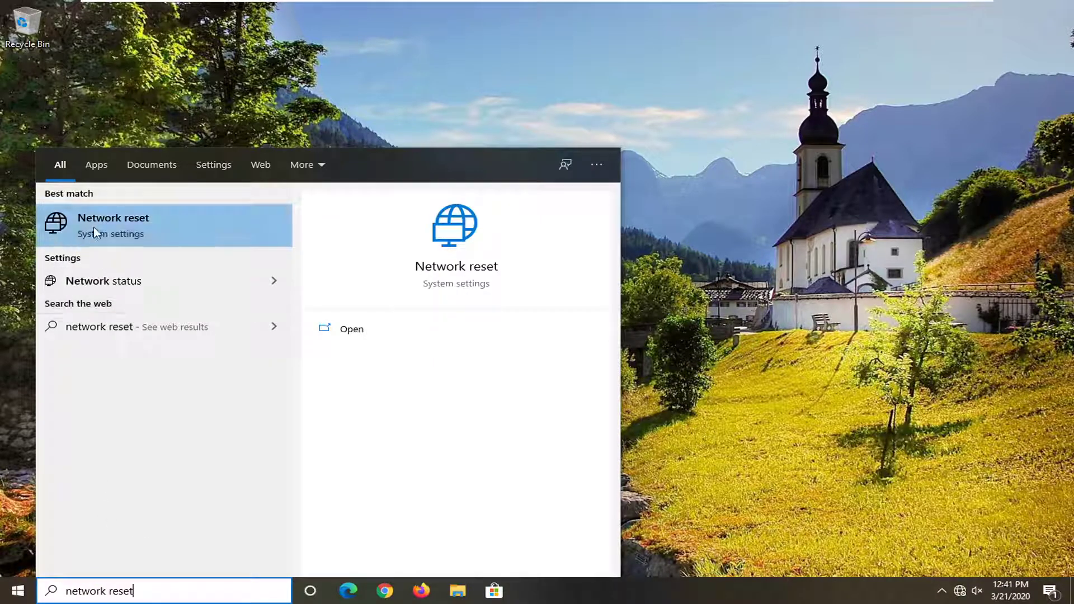
pyautogui.click(133, 235)
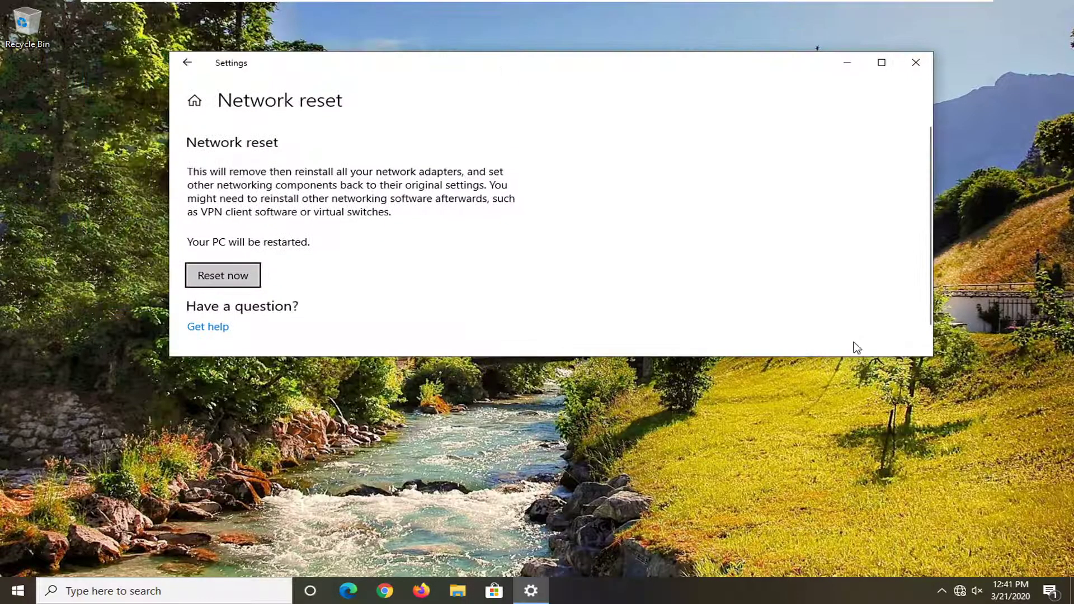
# Step: Confirm Reset now with Yes, then dismiss the 5-minute shutdown notice
pyautogui.moveTo(926, 356); pyautogui.dragTo(856, 535)
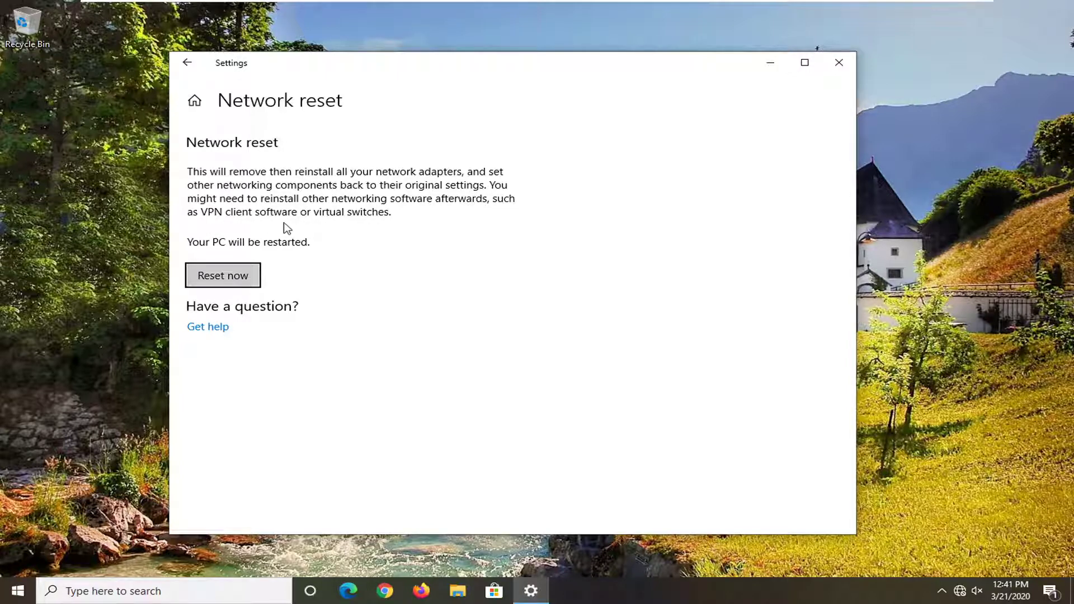
pyautogui.click(221, 279)
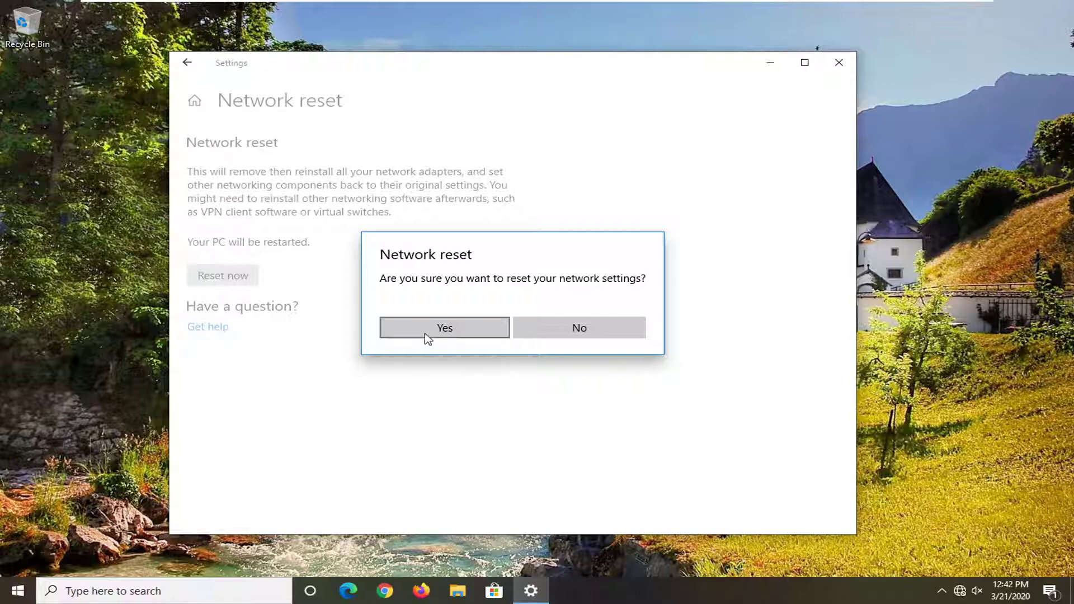
pyautogui.click(439, 332)
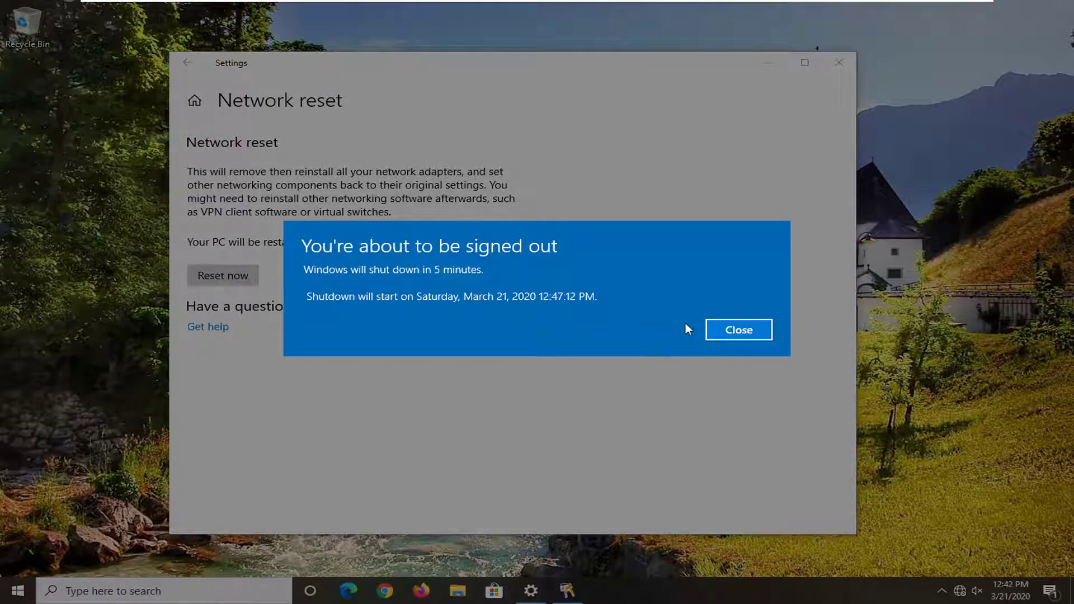
pyautogui.click(734, 330)
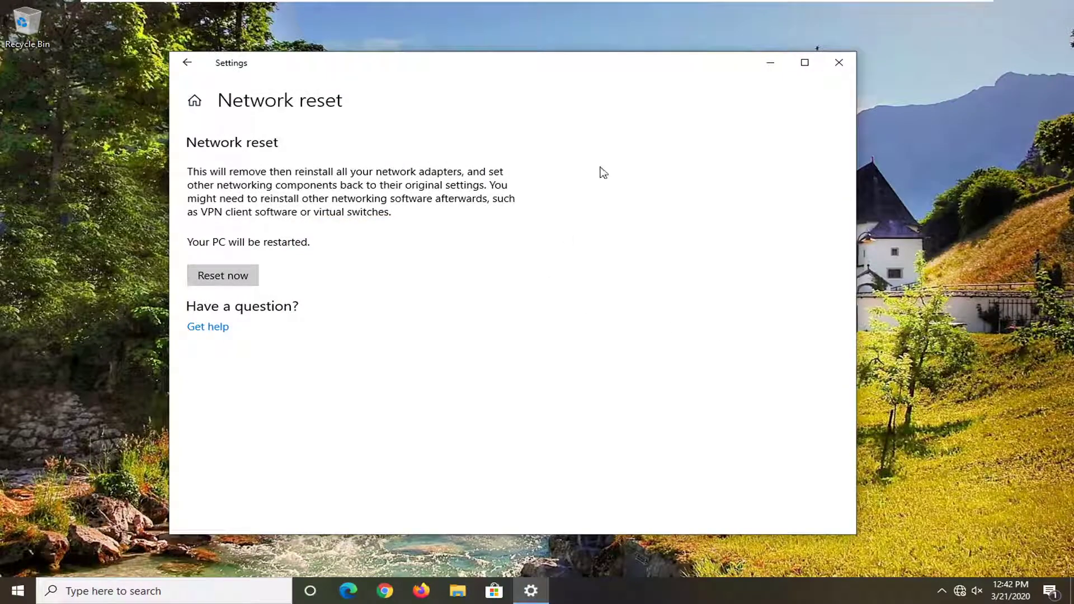
pyautogui.click(837, 62)
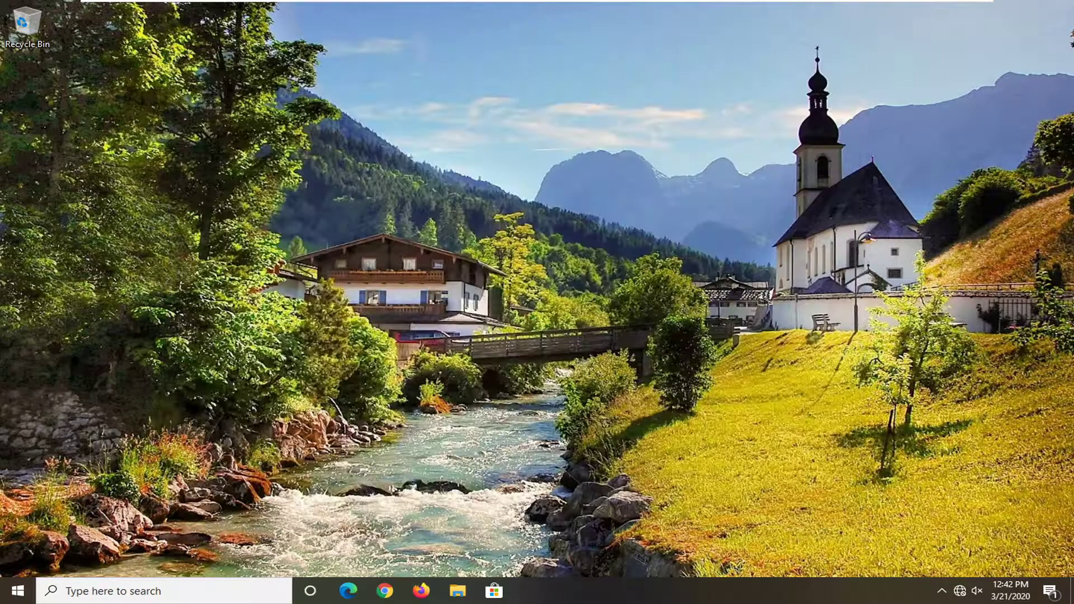